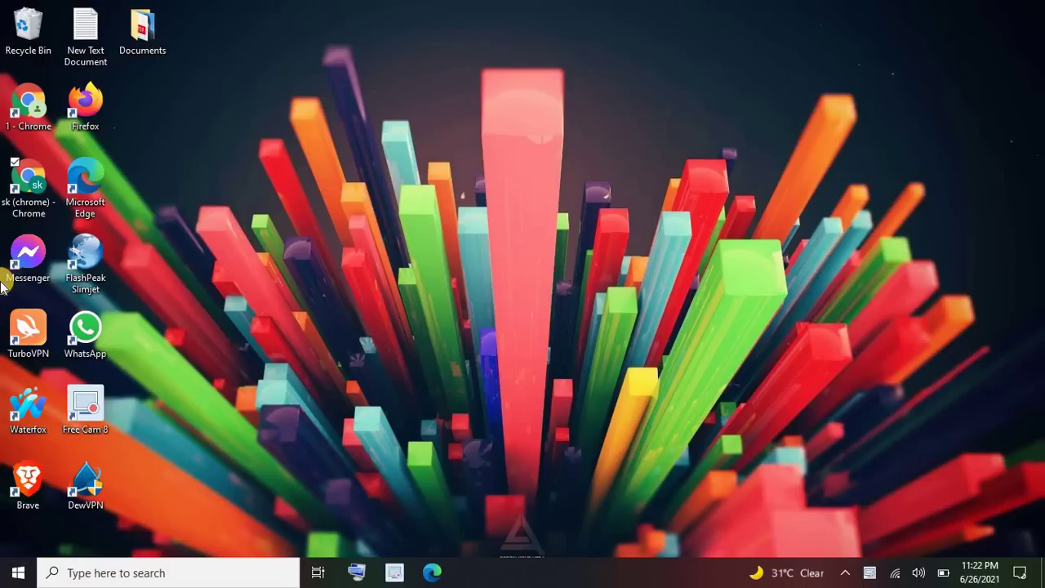
Step: Launch Chrome with the 1 profile, maximize it, then minimize and restore it from the taskbar
double_click(37, 106)
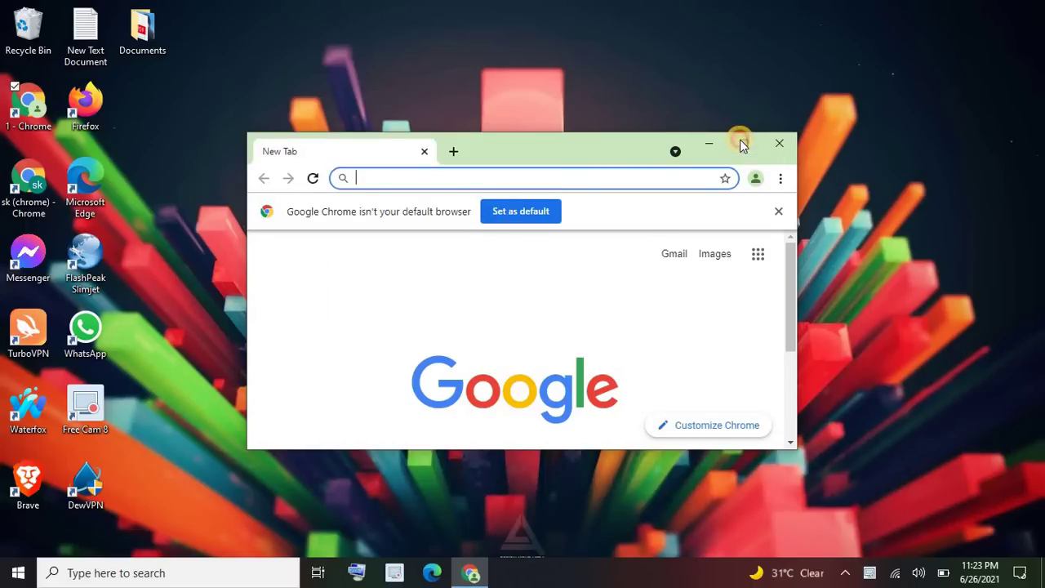
click(743, 146)
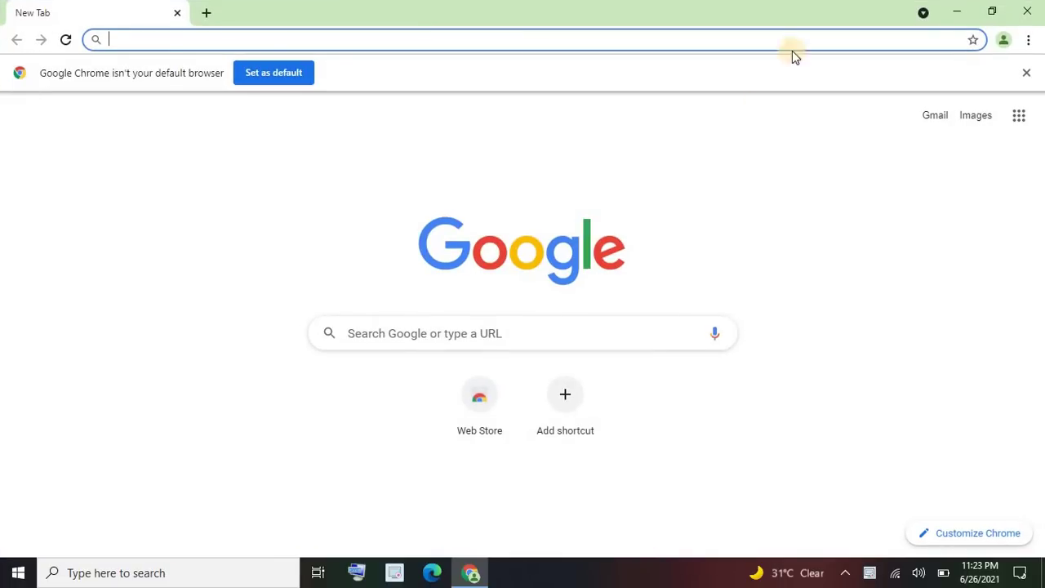
click(962, 25)
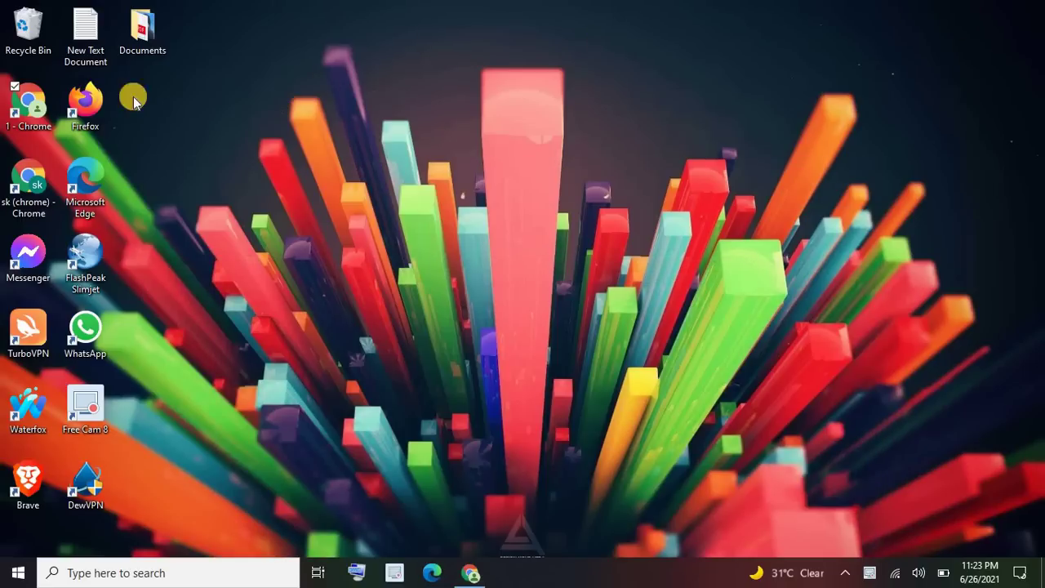
click(41, 109)
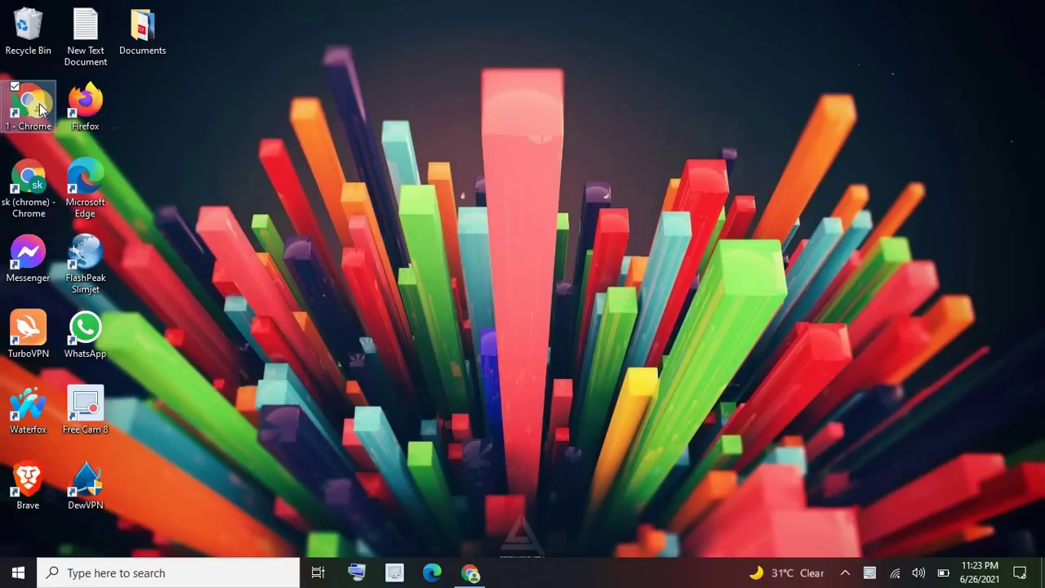
click(482, 575)
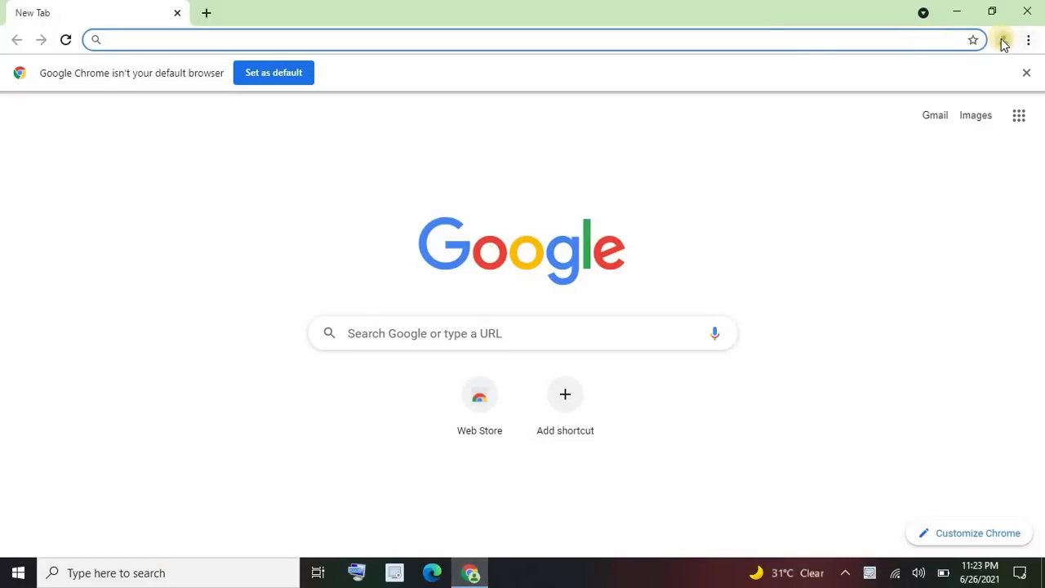
Step: Add a new Chrome profile named 'clone 1' with a desktop shortcut
click(1005, 45)
drag(1005, 98, 960, 548)
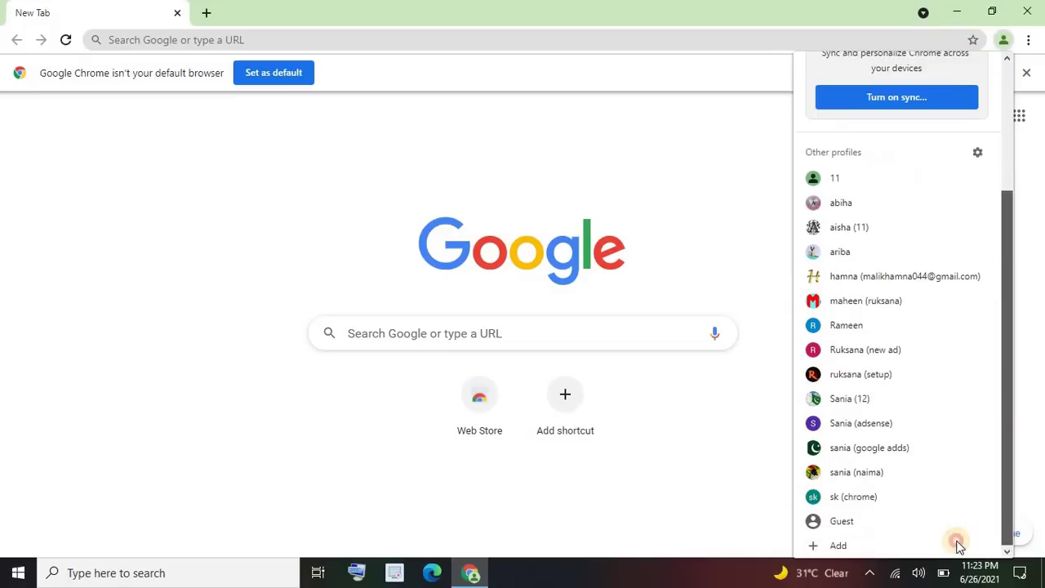
click(890, 546)
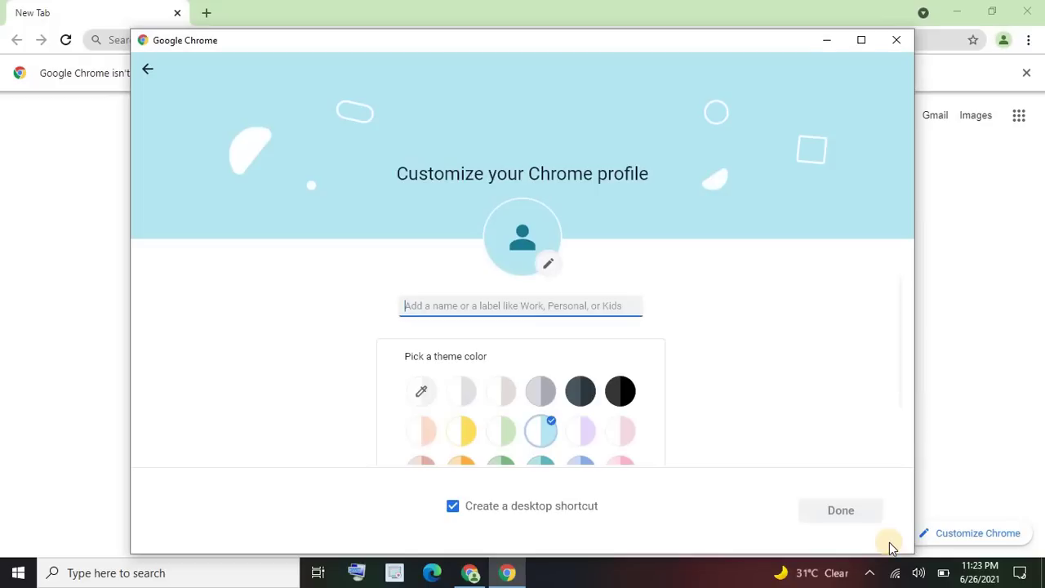
click(419, 307)
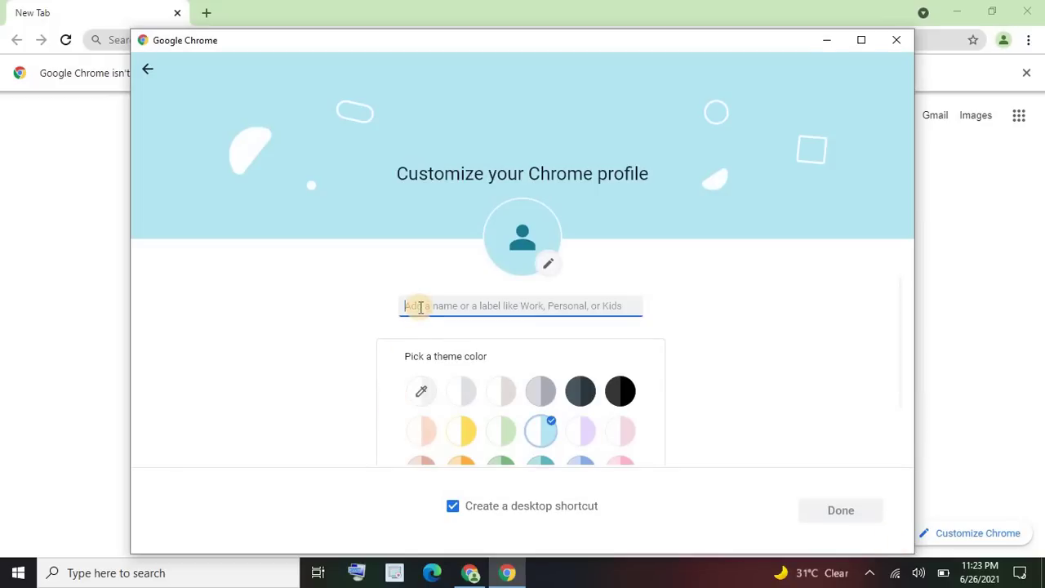
text(clone 1)
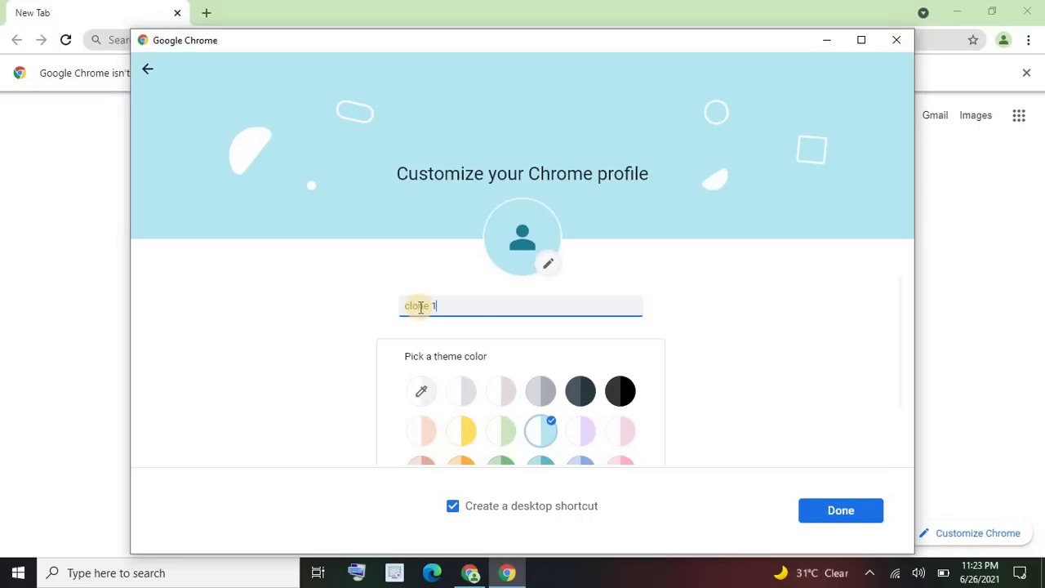
click(832, 515)
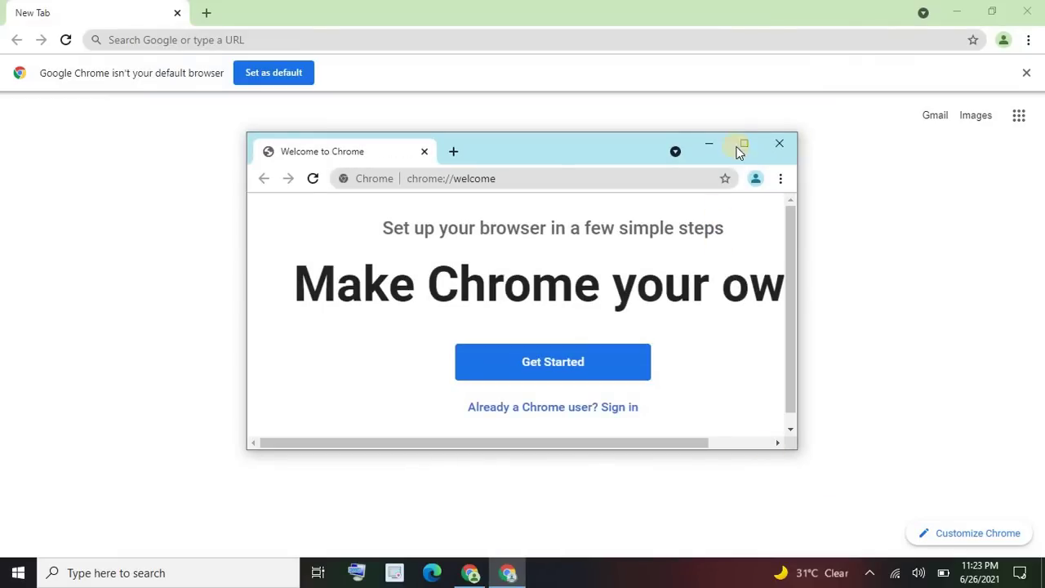
Step: Maximize the clone 1 window, start its welcome setup with Maps ticked, and open the profile list
click(743, 145)
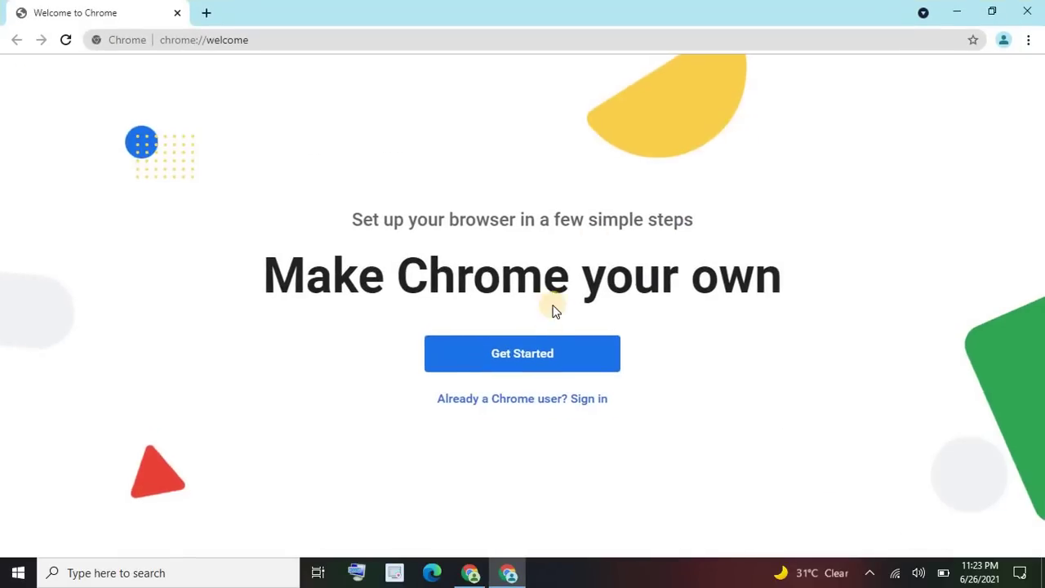
click(549, 350)
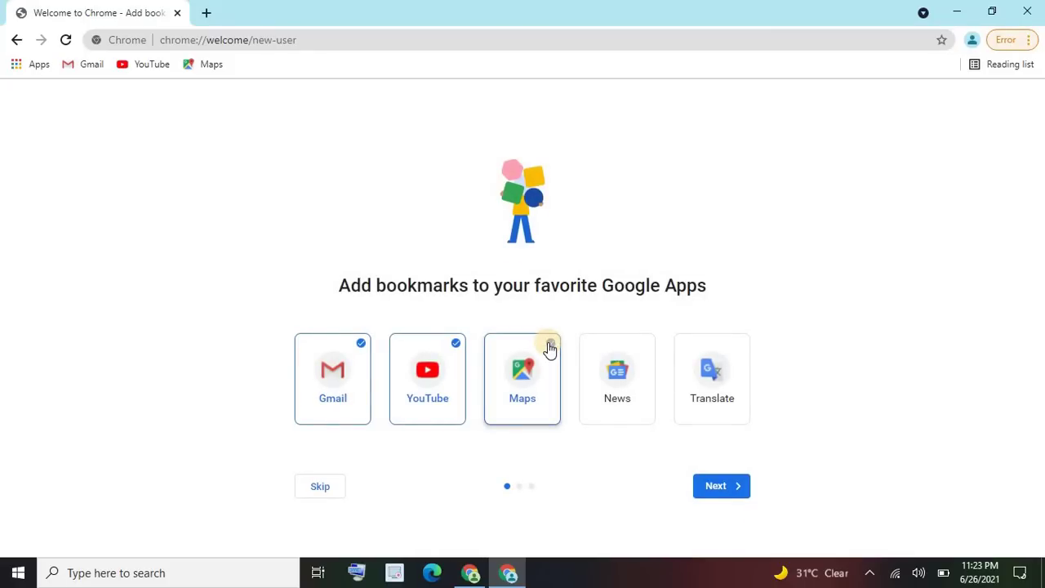
click(549, 350)
click(971, 43)
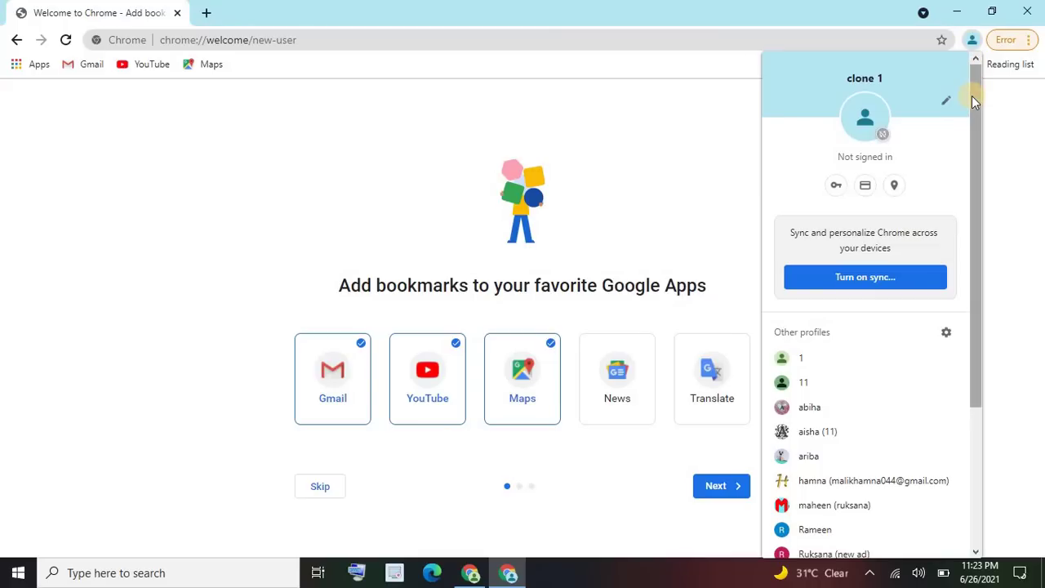
Step: Add another profile named 'colne 2' with a desktop shortcut
scroll(947, 367, down, 3)
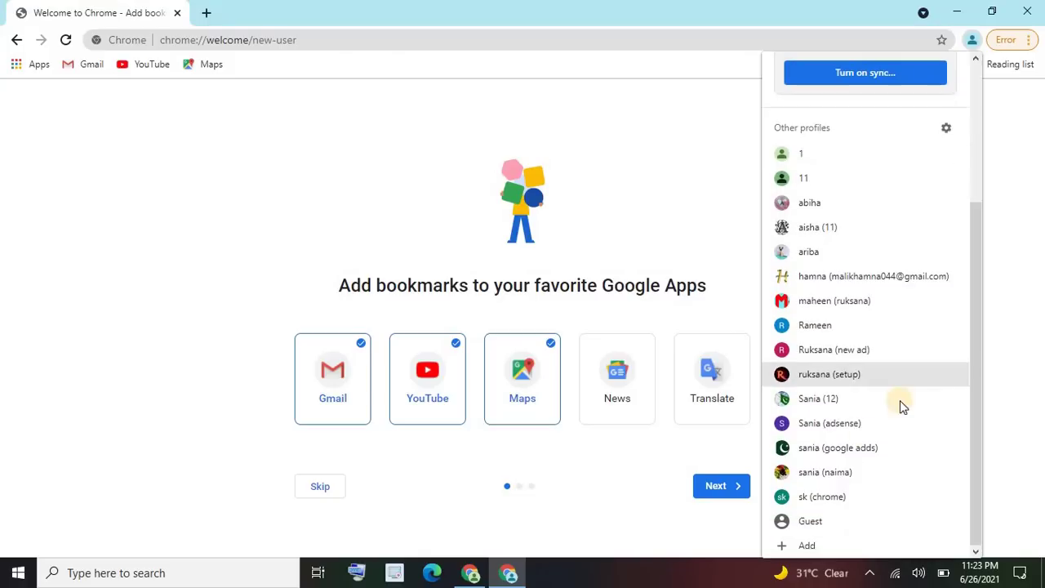
click(815, 551)
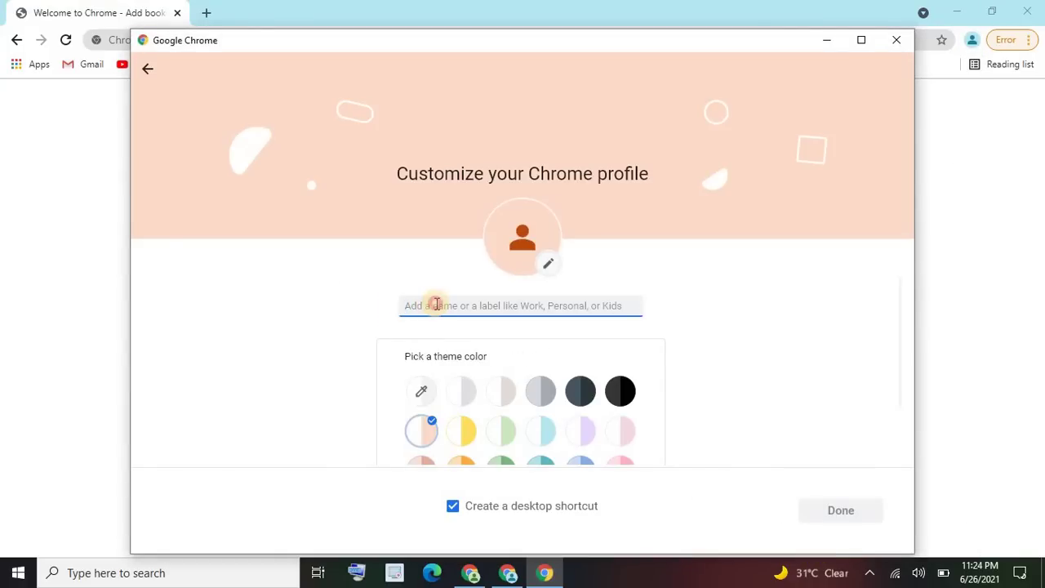
text(d)
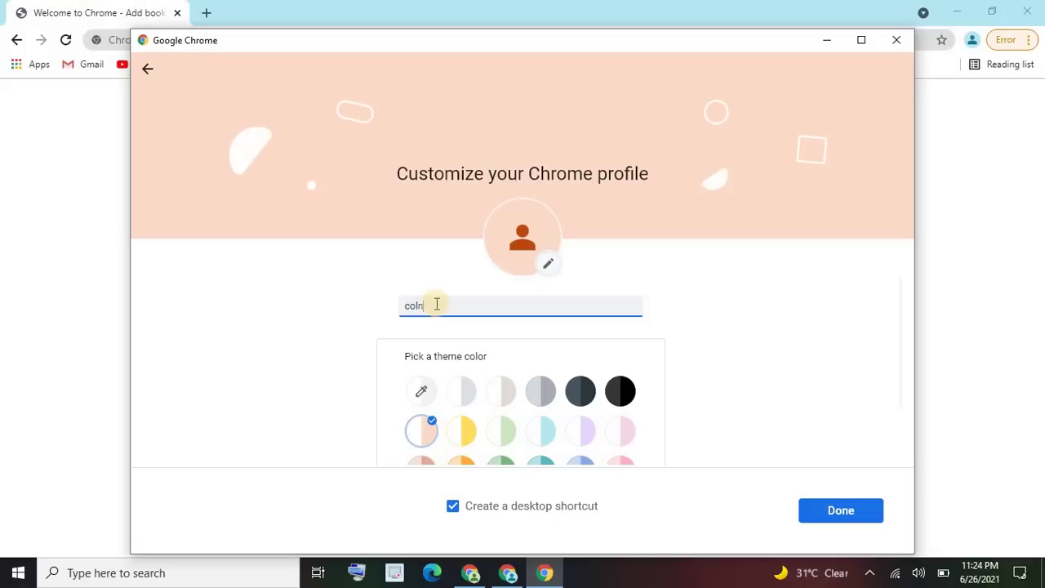
click(842, 520)
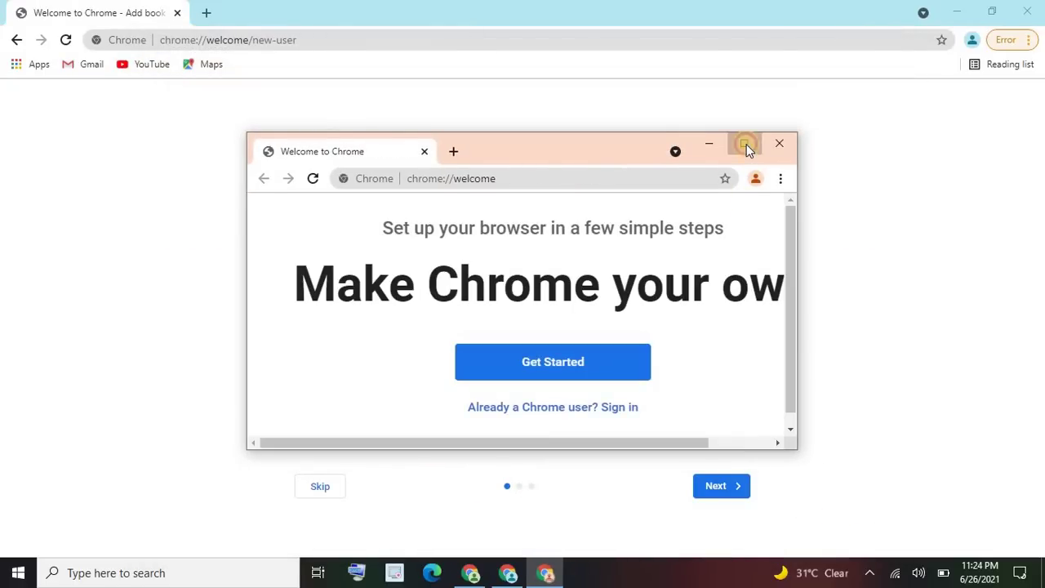
Step: Maximize the colne 2 window, start its welcome setup, and reopen the profile list
click(744, 143)
click(498, 359)
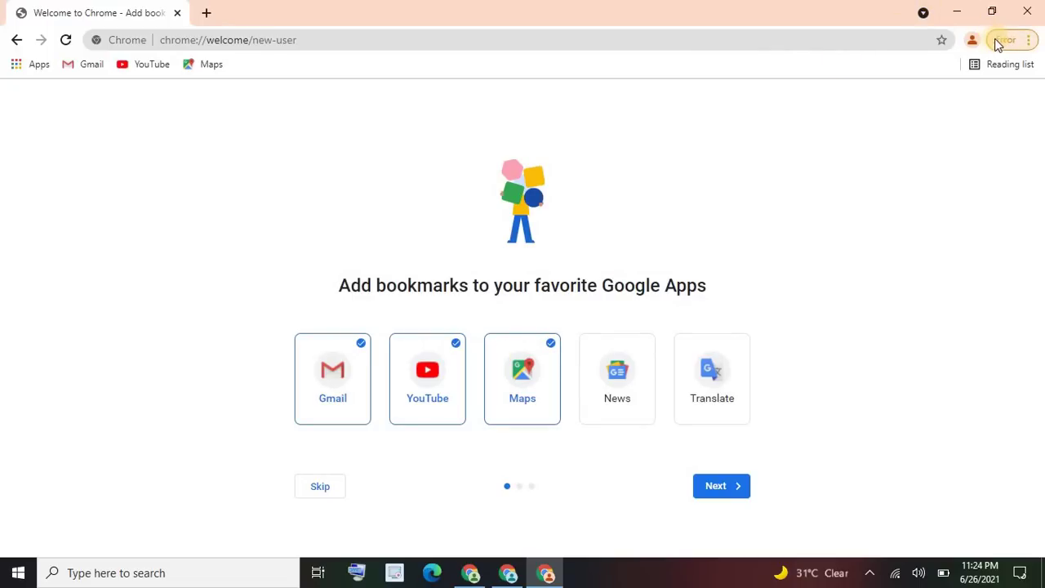
click(971, 40)
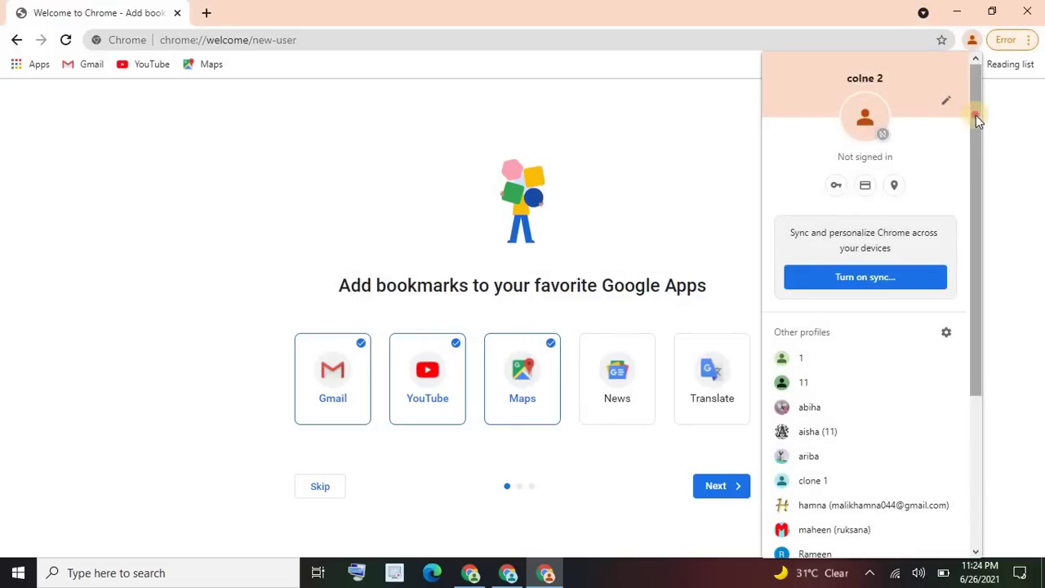
scroll(970, 400, down, 3)
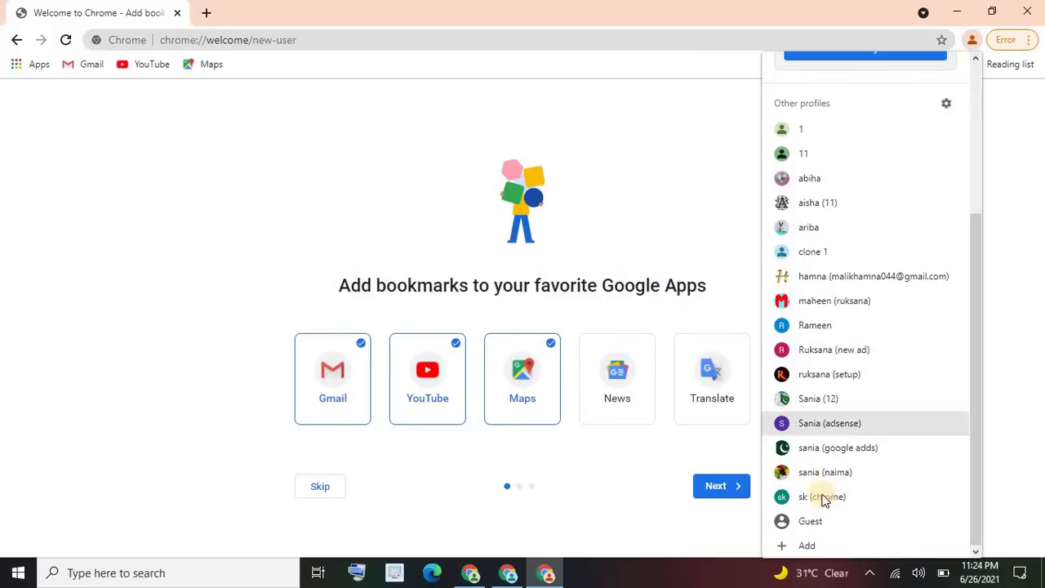
Step: Add a third profile, 'clone 3', with a desktop shortcut
click(805, 547)
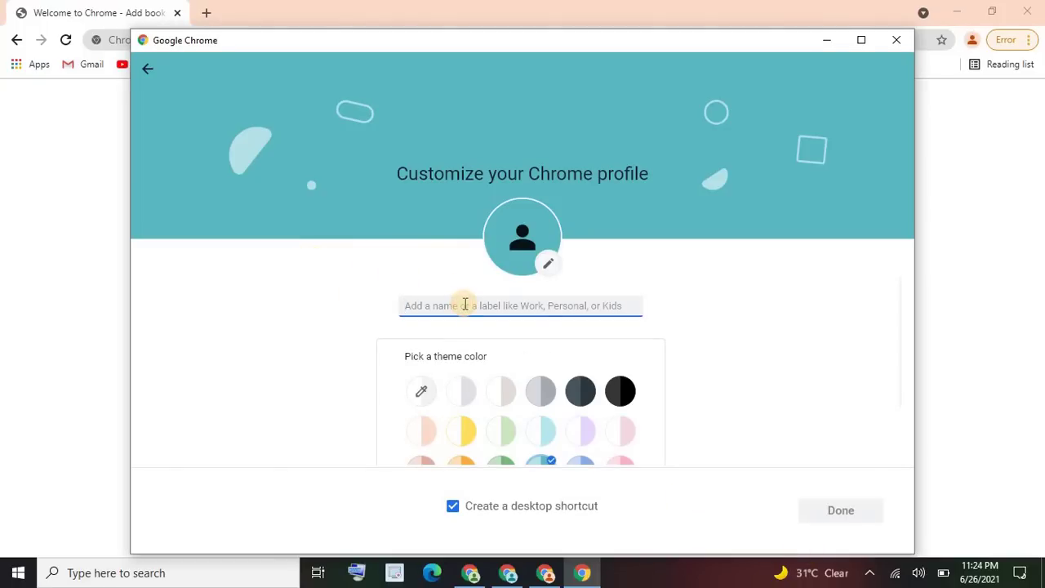
text(d)
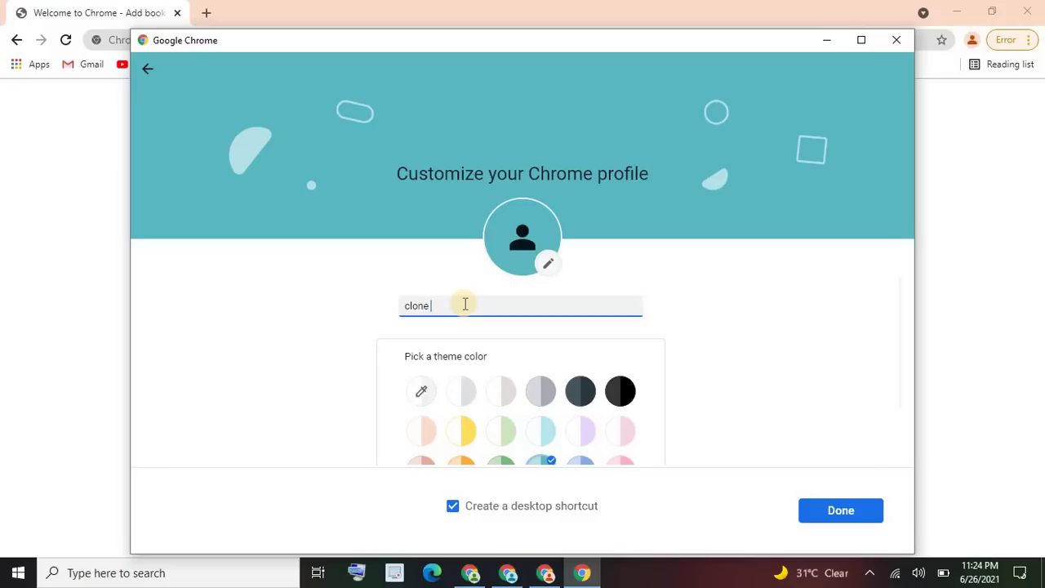
click(833, 516)
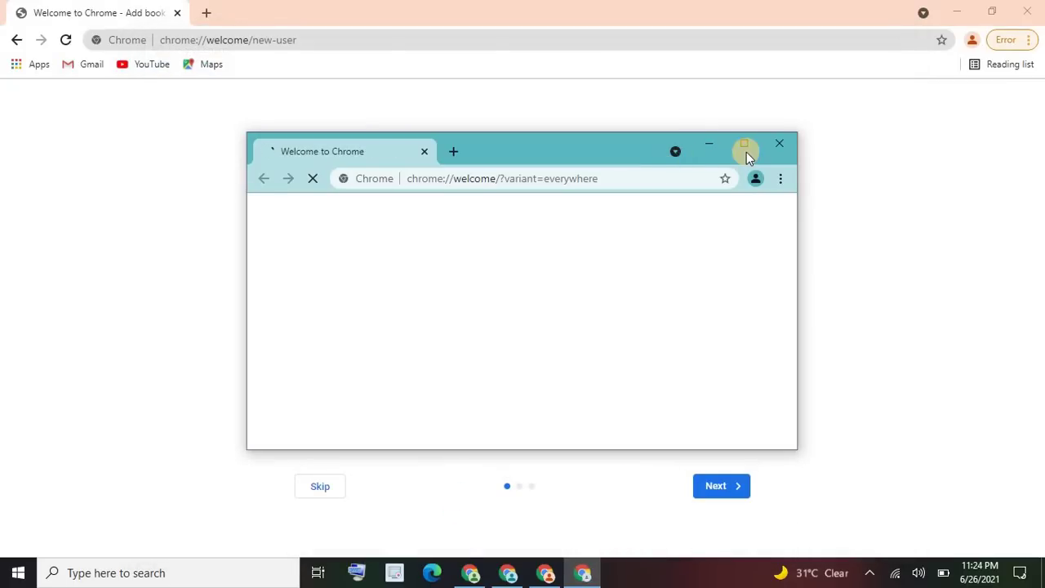
Step: Maximize the teal clone 3 window, start its welcome setup, and open the profile list
click(745, 147)
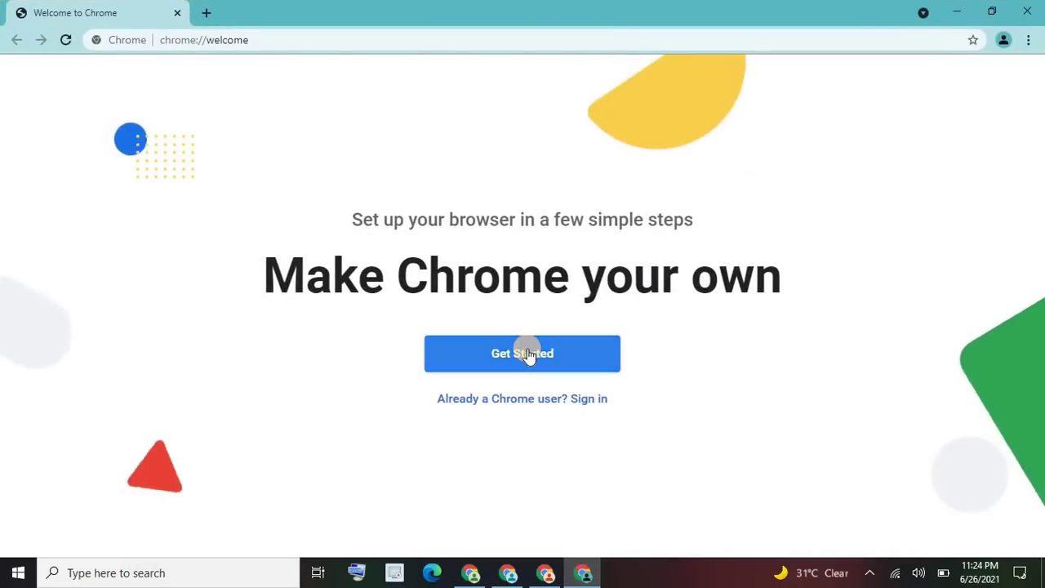
click(527, 353)
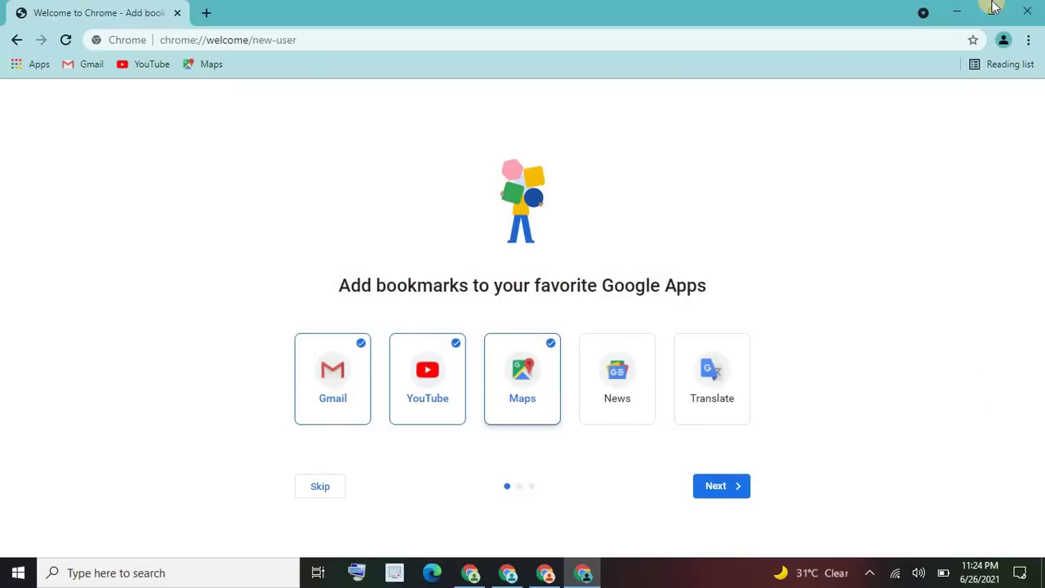
click(1000, 45)
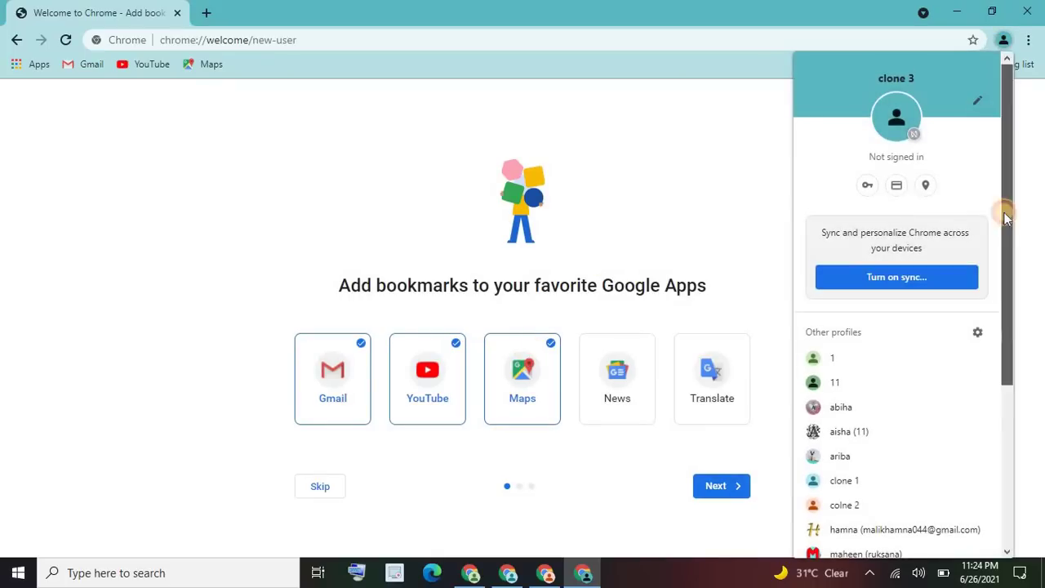
Step: Add a 'clone 4' profile with a desktop shortcut, maximize its window and start setup
drag(1004, 210, 1003, 384)
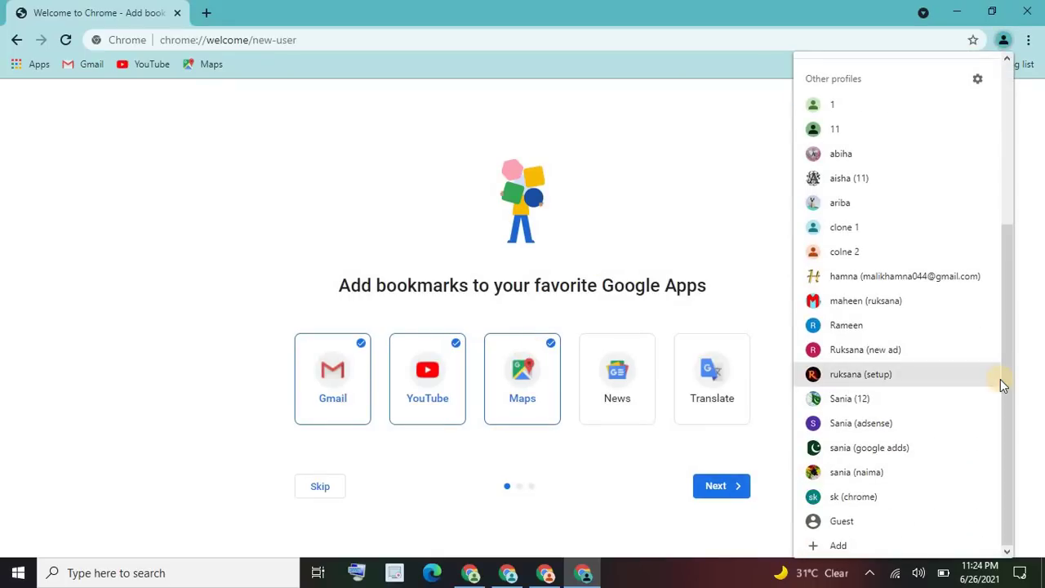
click(863, 544)
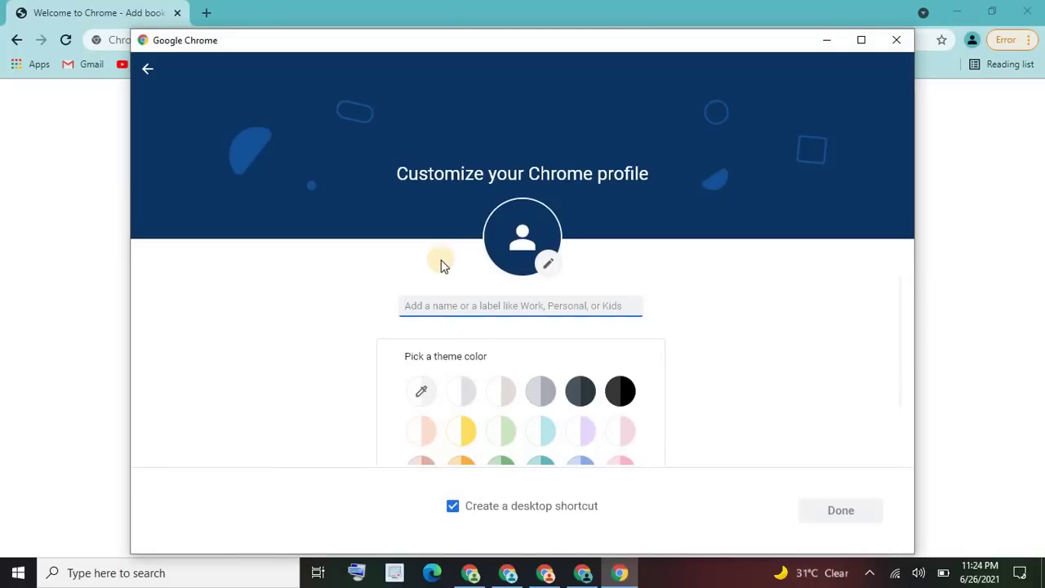
click(451, 302)
text(clone )
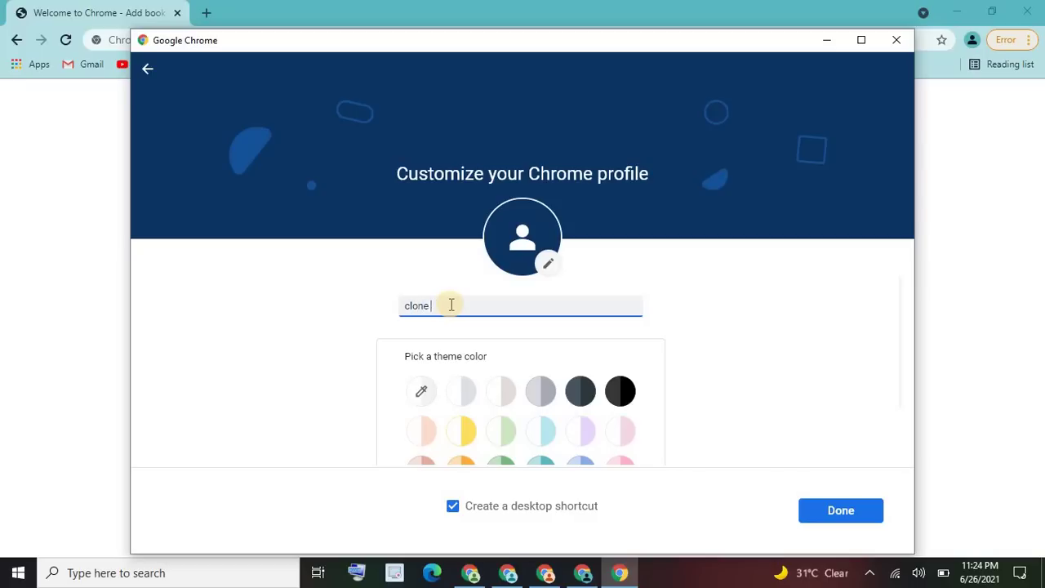
text(4)
click(821, 519)
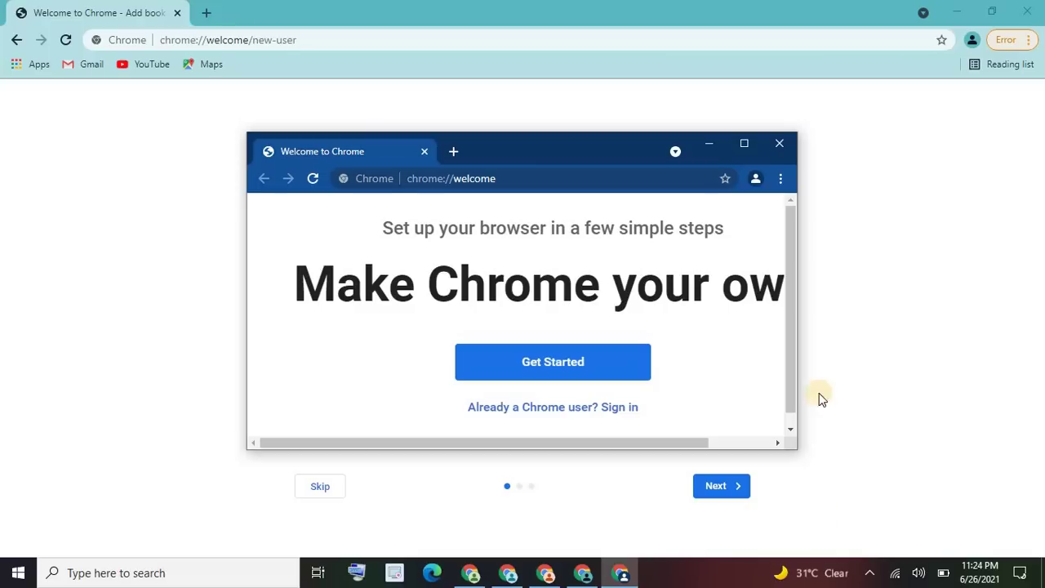
click(746, 144)
click(569, 364)
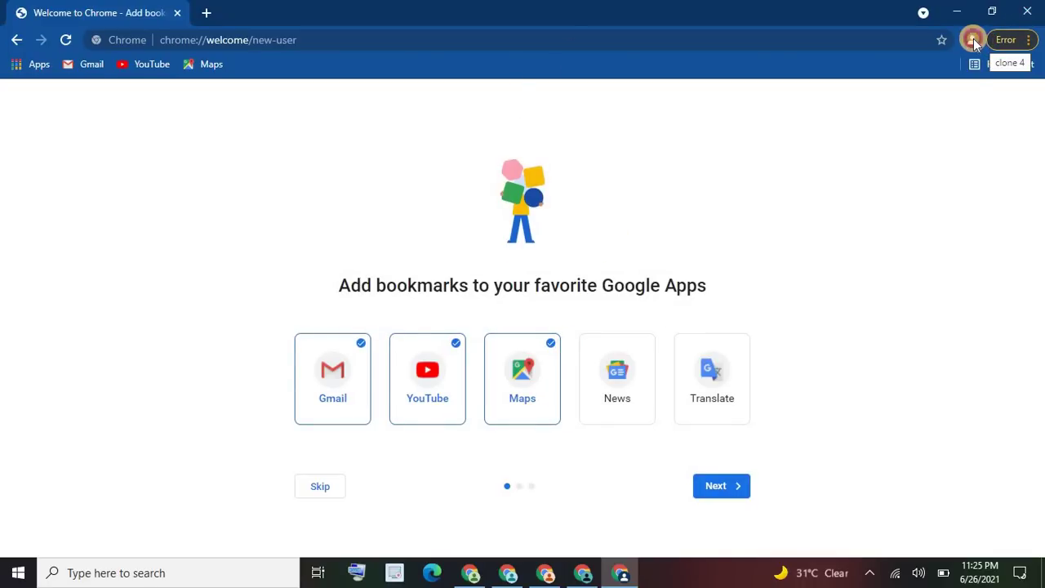
Step: Add a 'clone 5' profile with a desktop shortcut and maximize its Welcome window
click(974, 44)
click(977, 429)
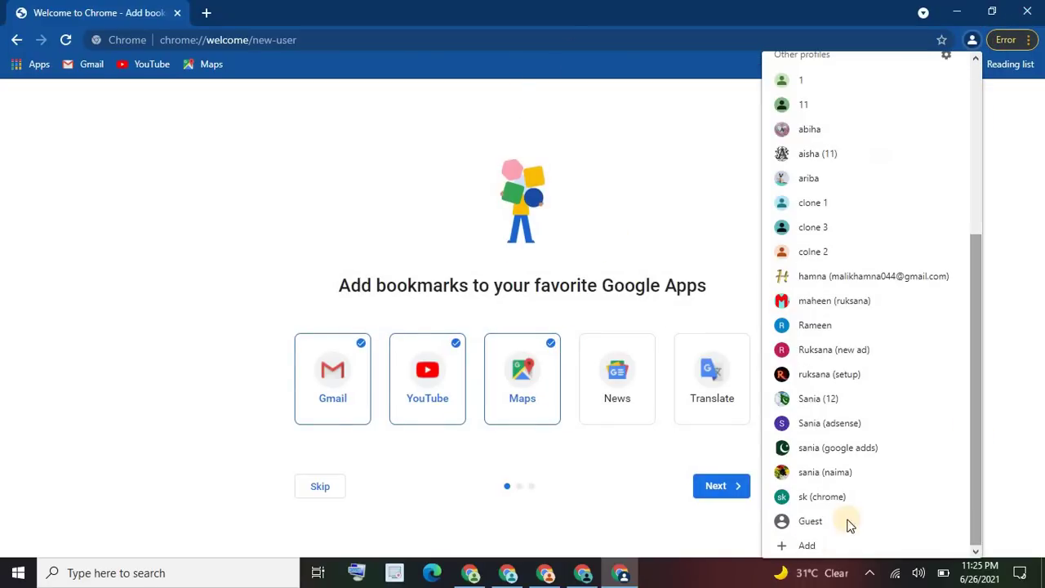
click(807, 549)
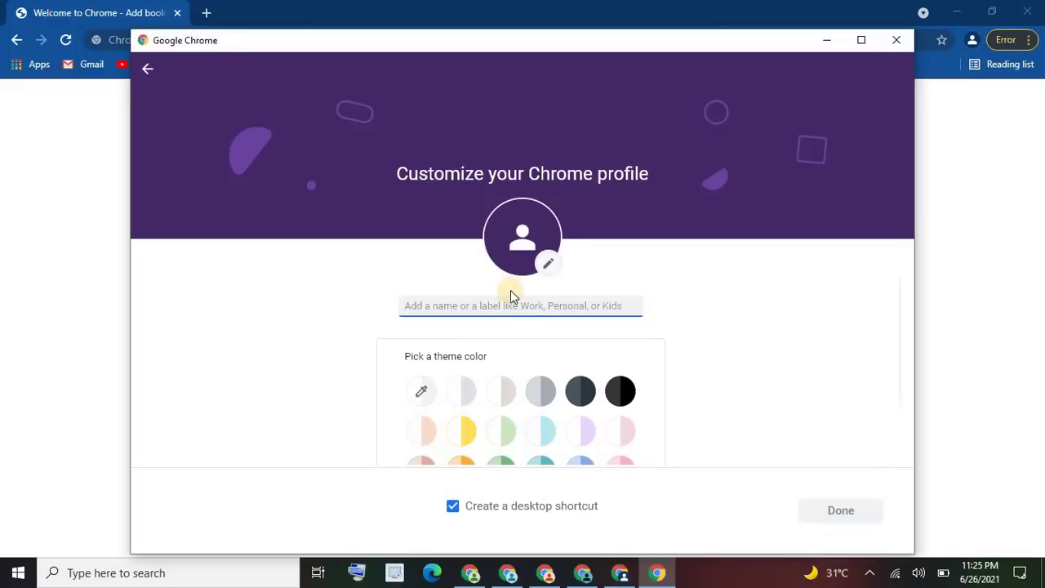
text(d)
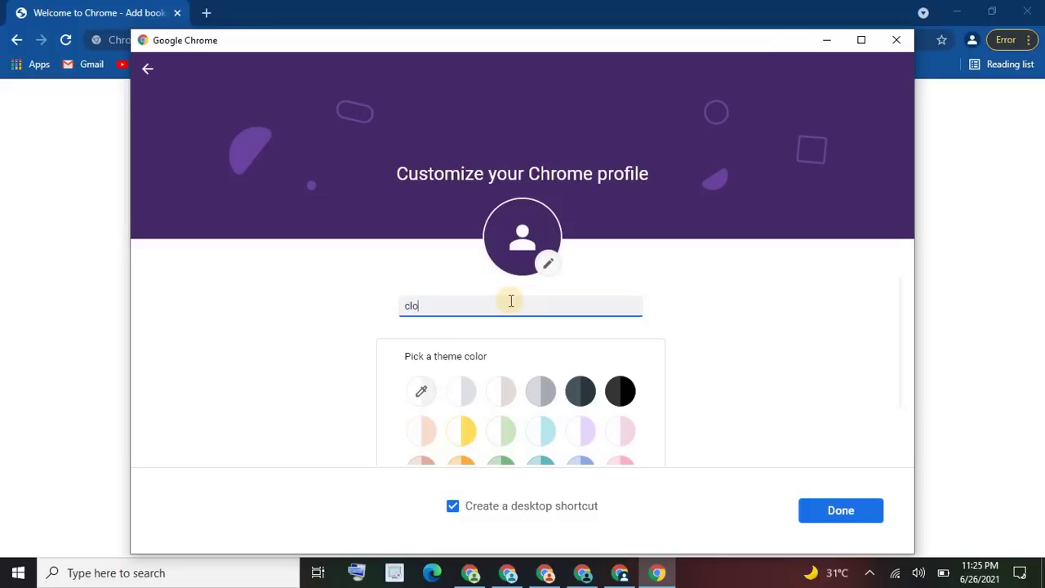
text(lone 5)
click(822, 519)
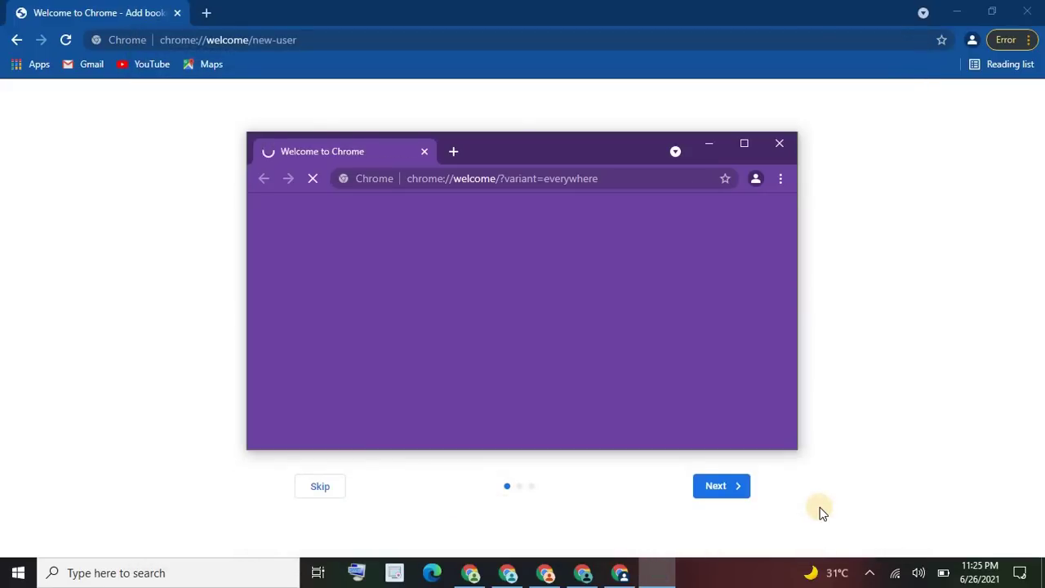
click(742, 143)
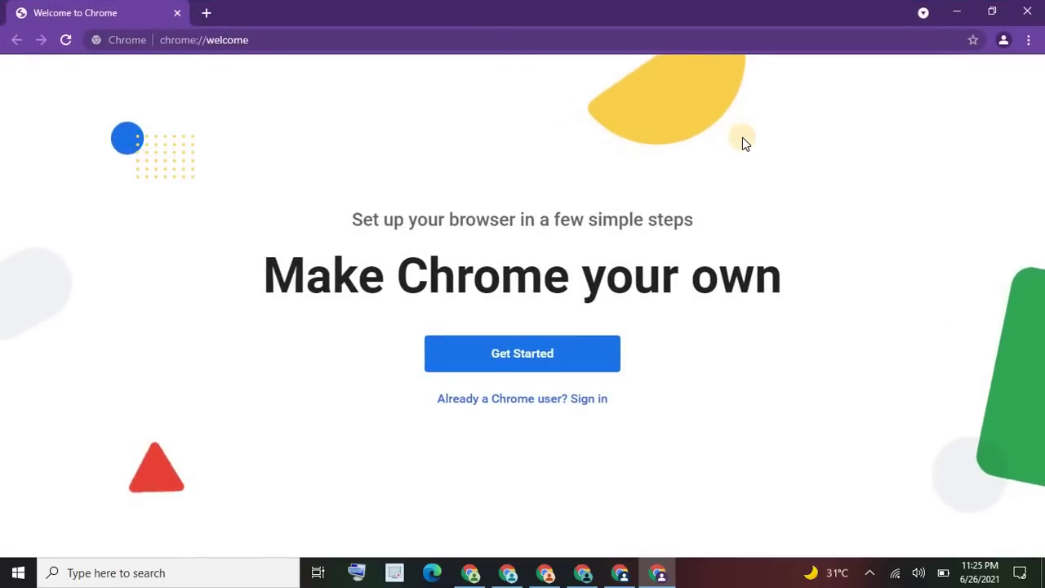
click(470, 577)
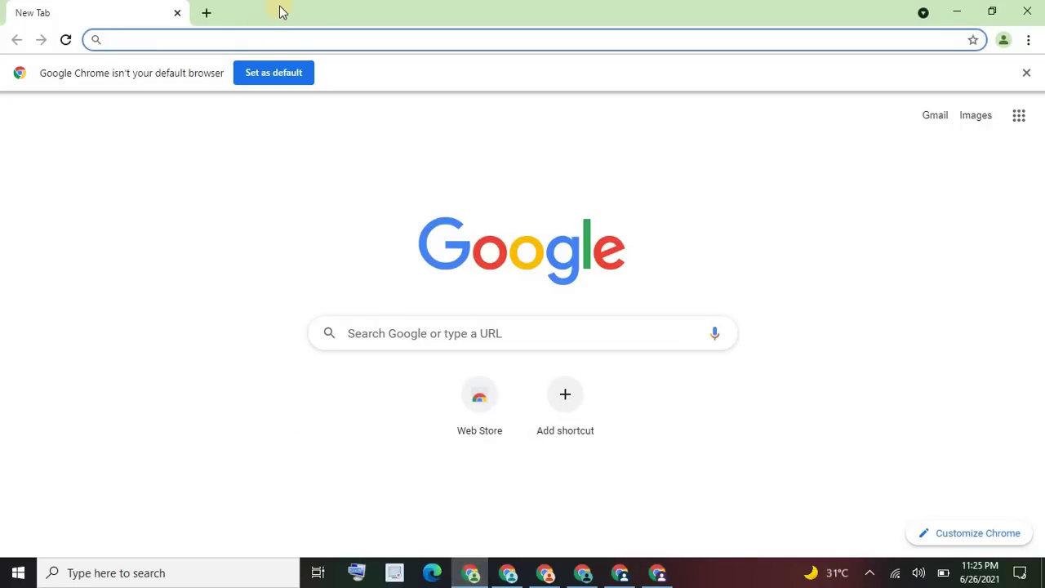
text(ww)
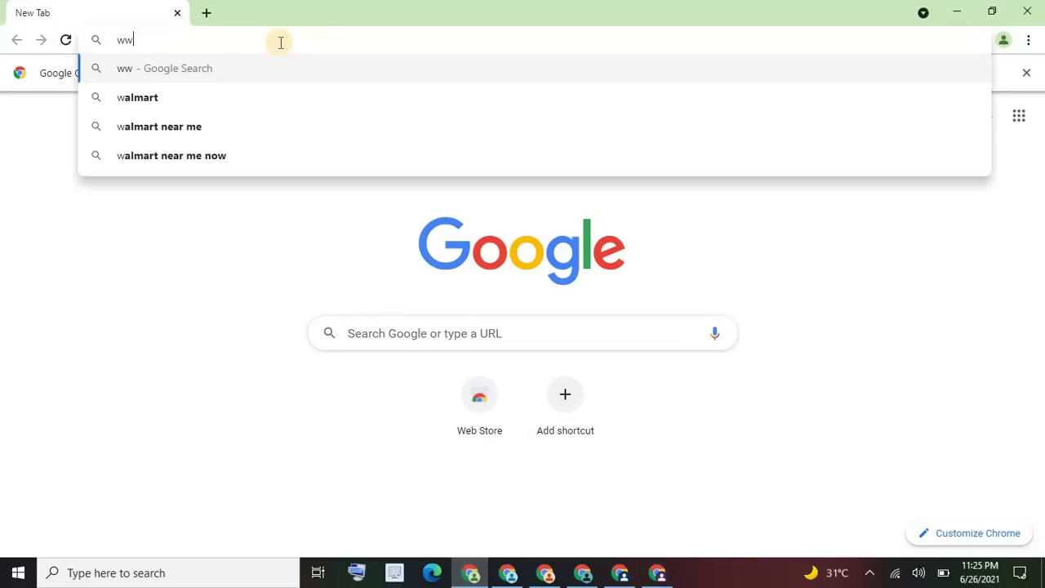
text(w.you)
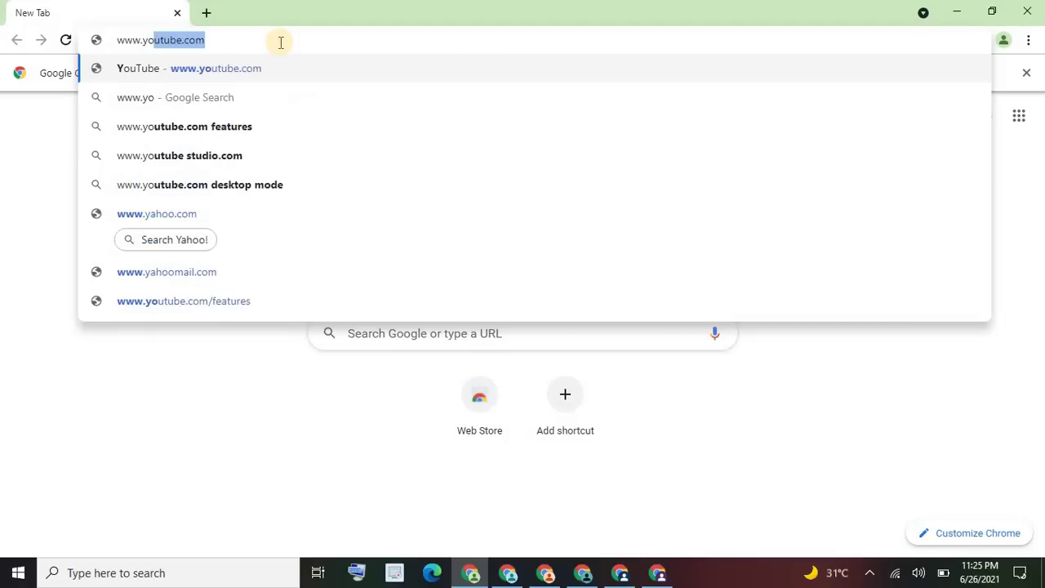
click(295, 77)
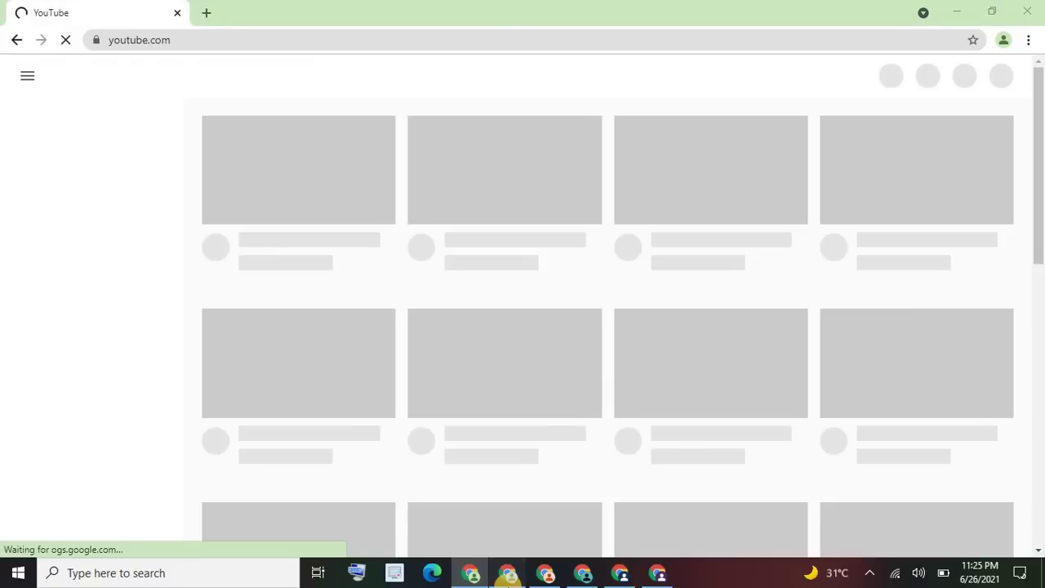
Step: Search Google for 'google' from the light-blue profile's Welcome window address bar
click(508, 574)
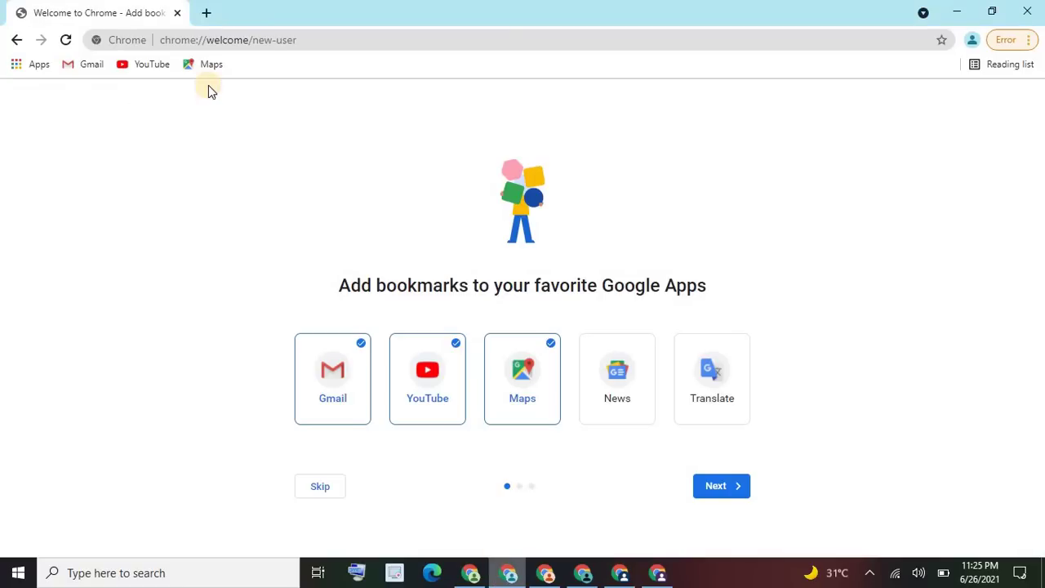
click(284, 41)
text(google)
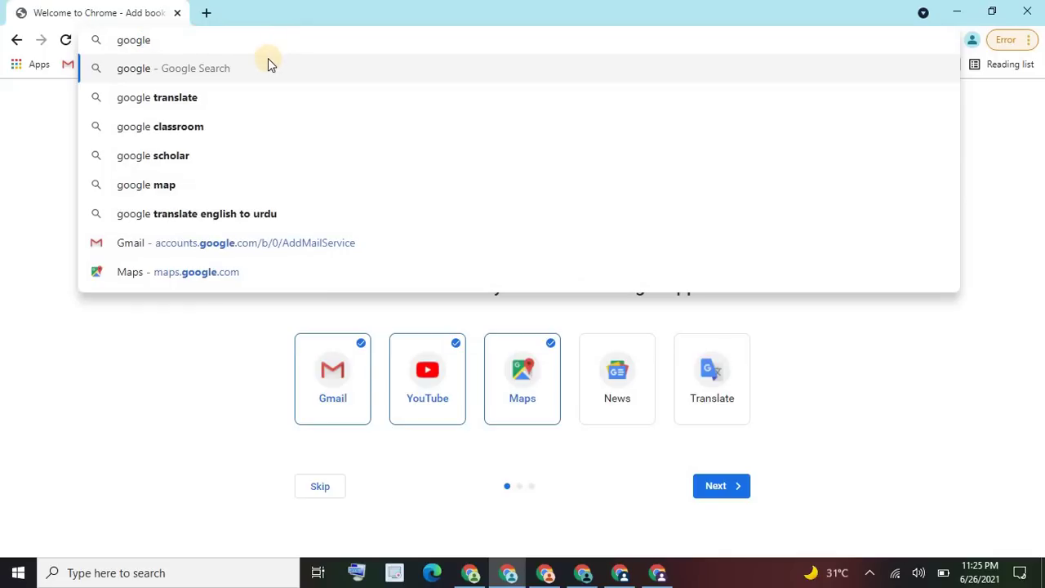
click(265, 73)
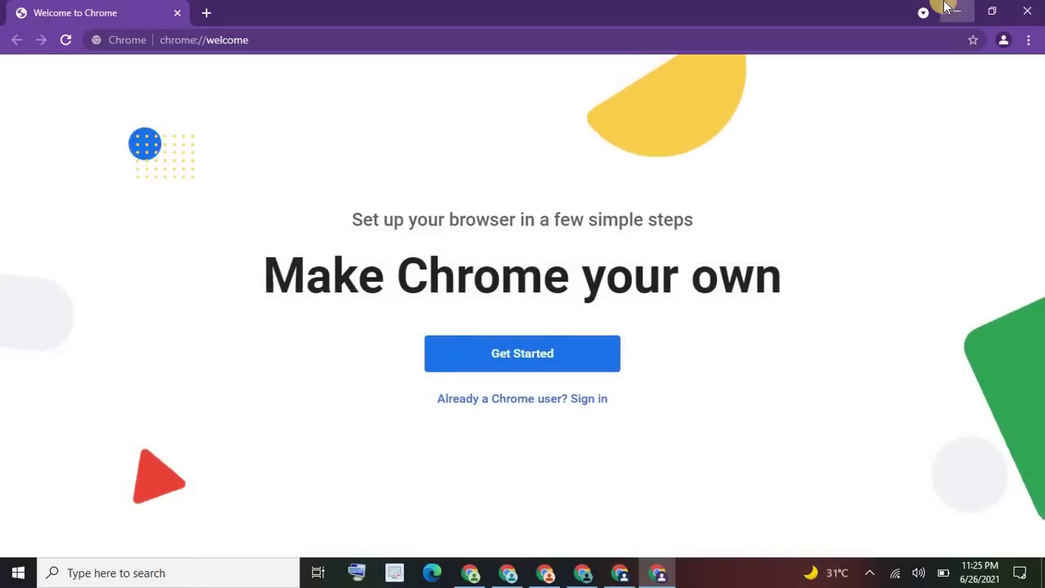
Step: Minimize three profile windows and bring the YouTube window to the front from the taskbar
click(946, 7)
click(946, 6)
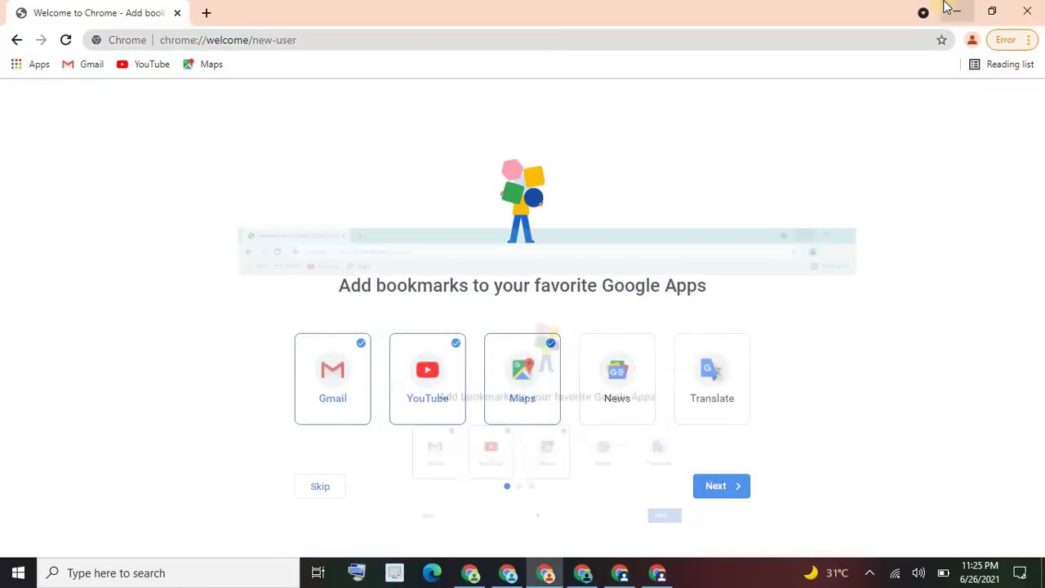
click(946, 7)
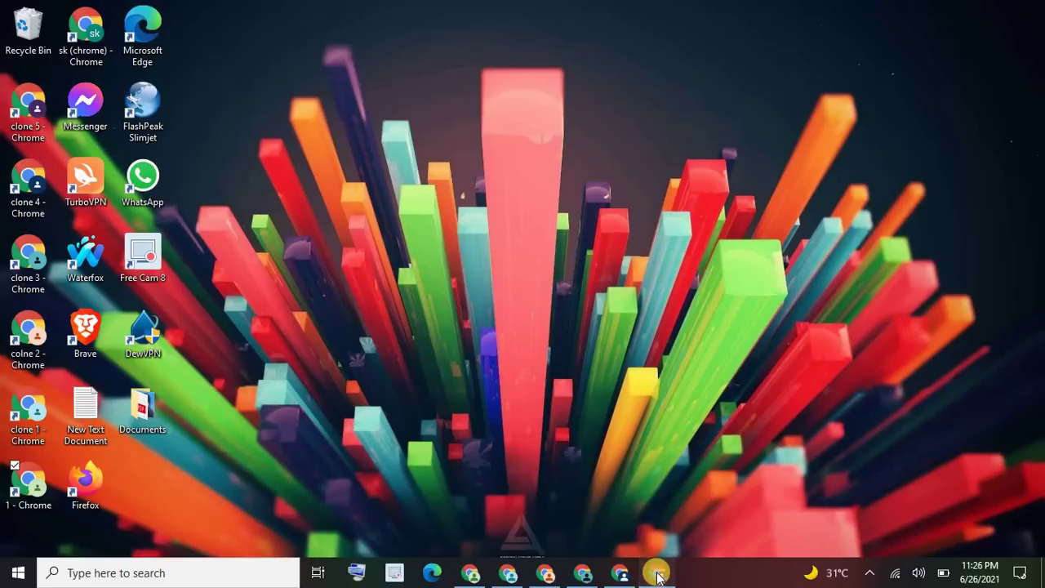
click(658, 575)
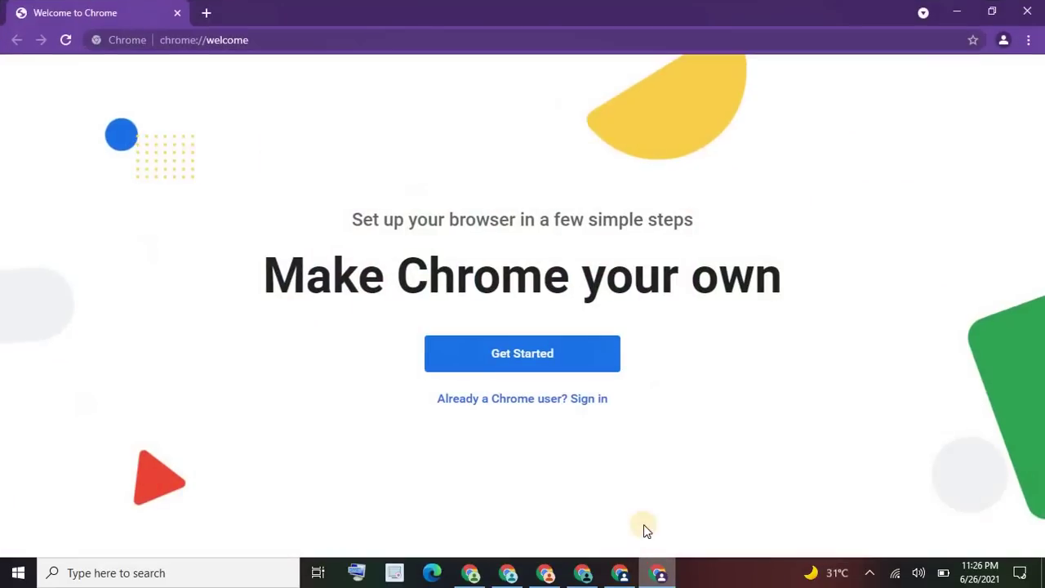
click(474, 576)
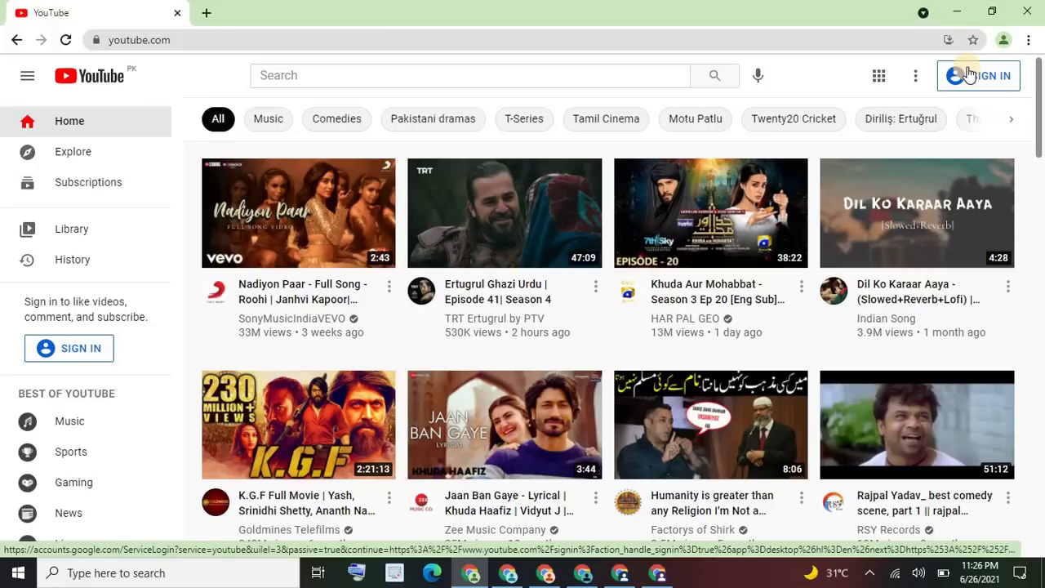
Step: Go to YouTube's Google sign-in page, then open and scroll the Chrome profile list
click(969, 73)
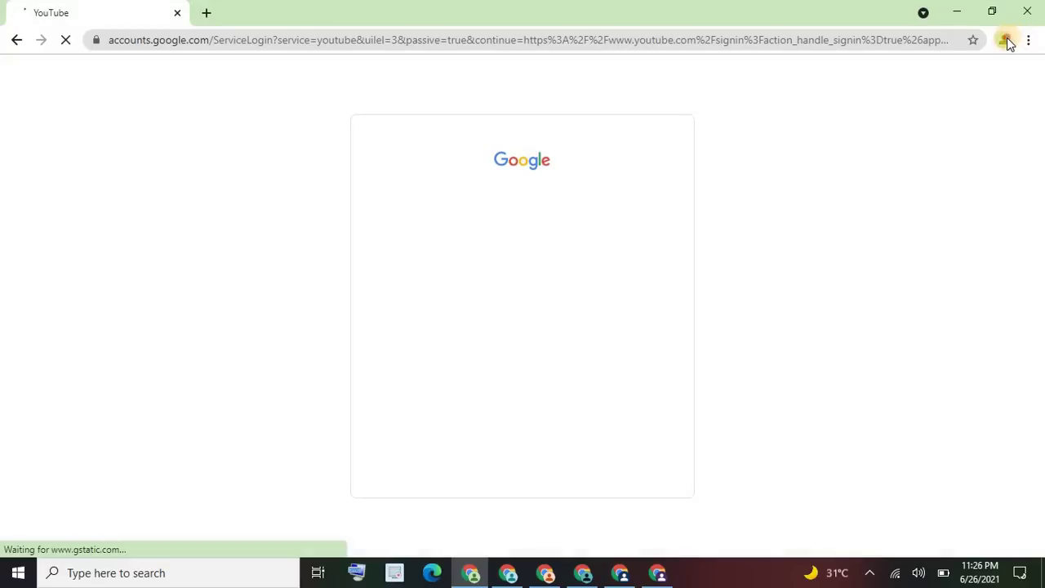
click(1003, 40)
drag(1010, 109, 1008, 233)
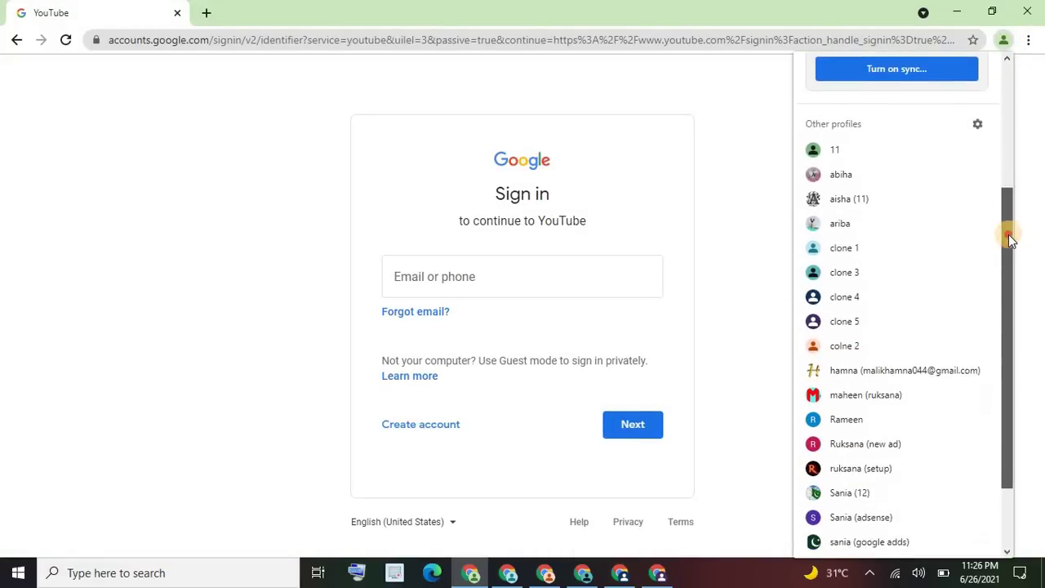